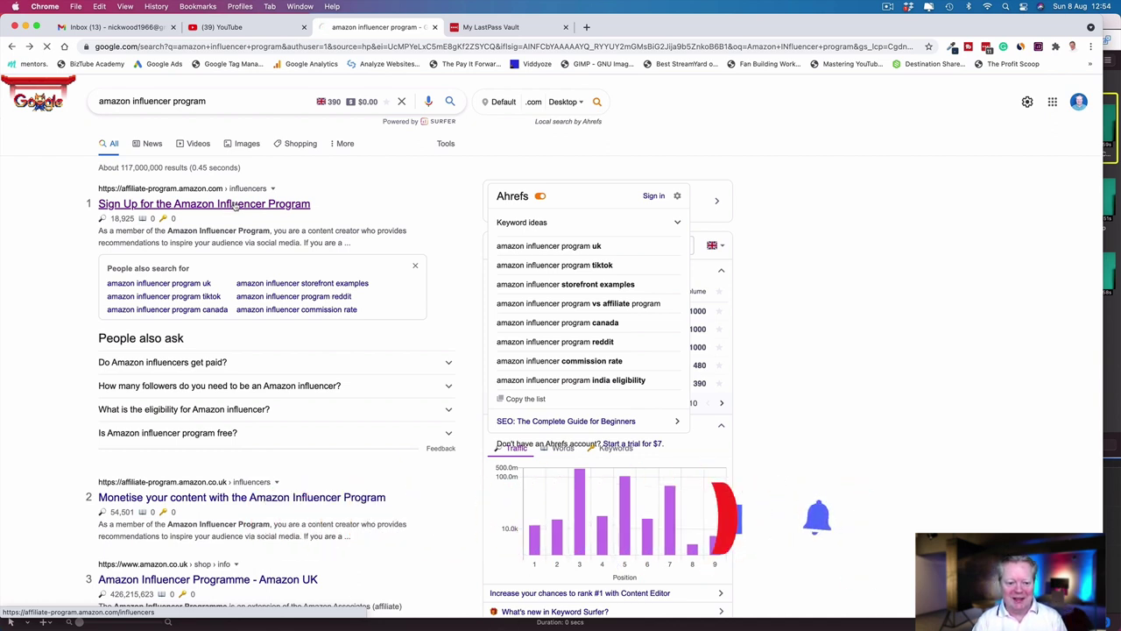
Step: Open the Influencer Program sign-up from the search result and create a new Amazon account
left_click(235, 204)
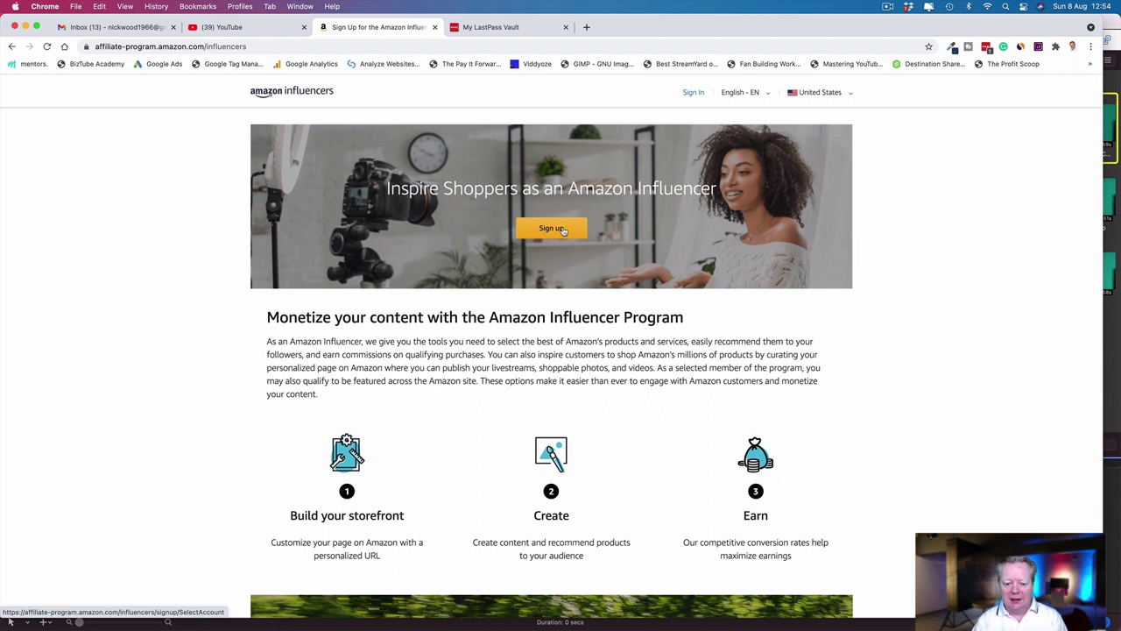
left_click(563, 231)
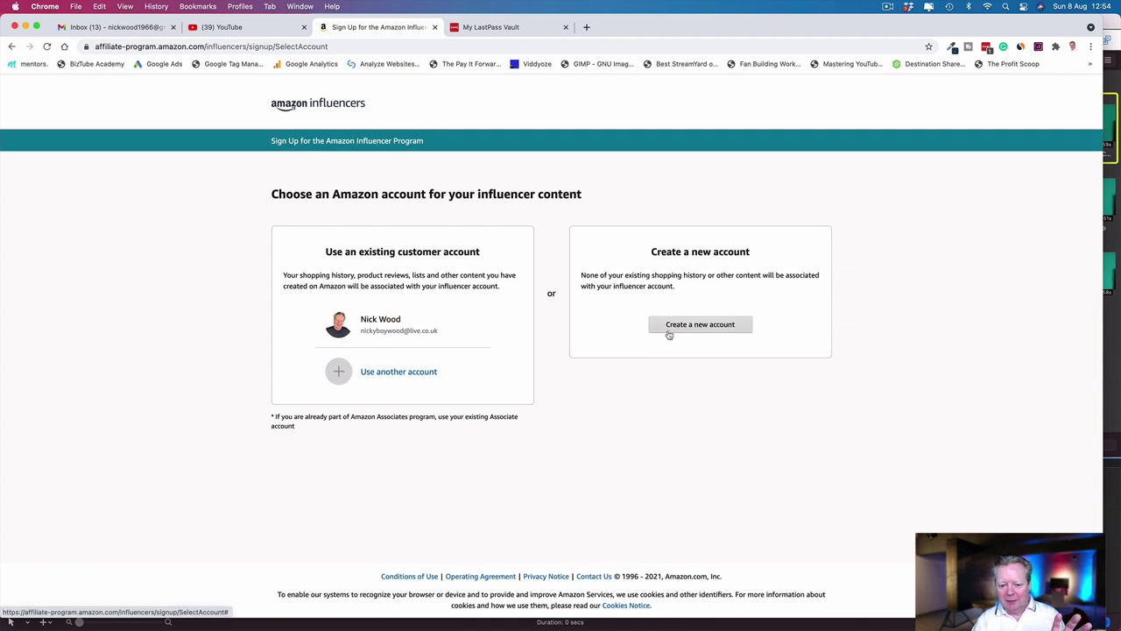
left_click(712, 330)
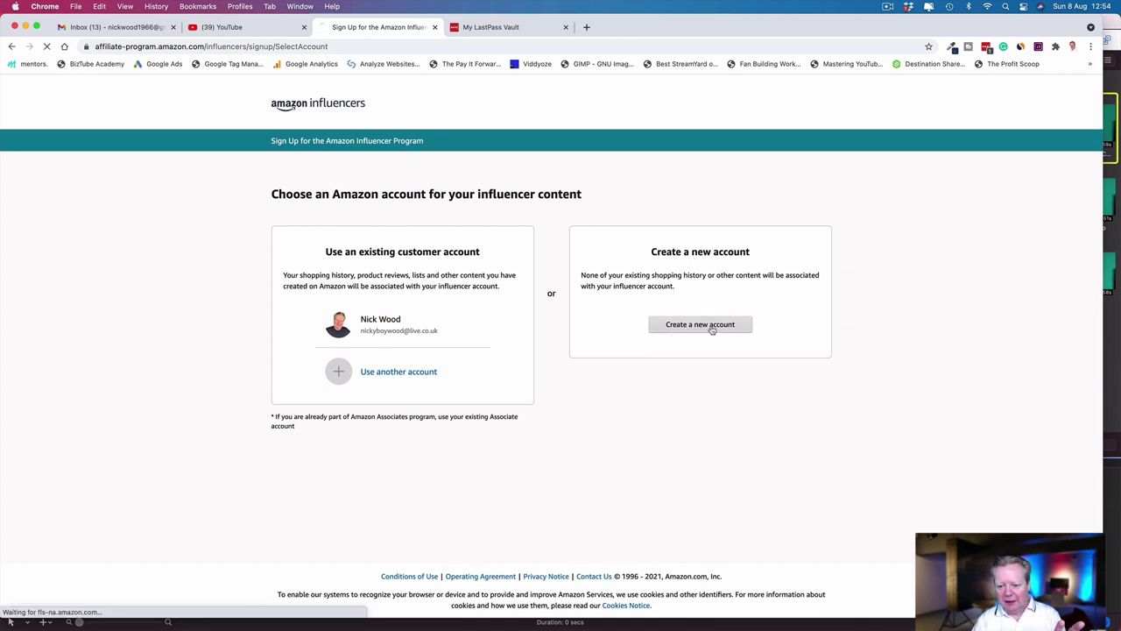
left_click(518, 236)
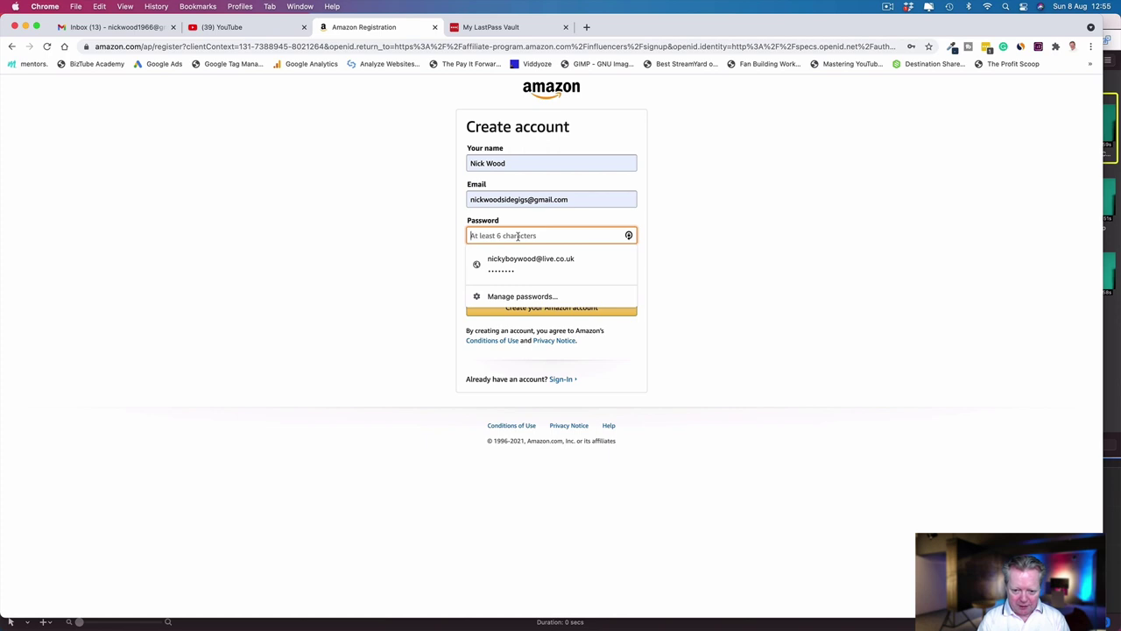
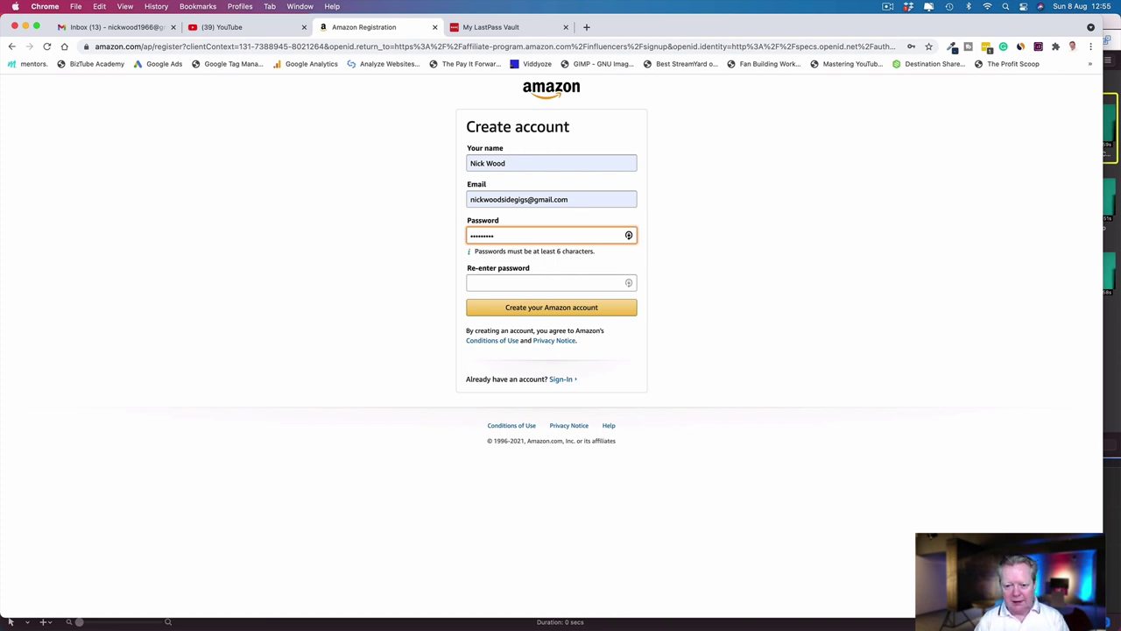
Step: Enter and confirm a password for the new Amazon account
left_click(514, 282)
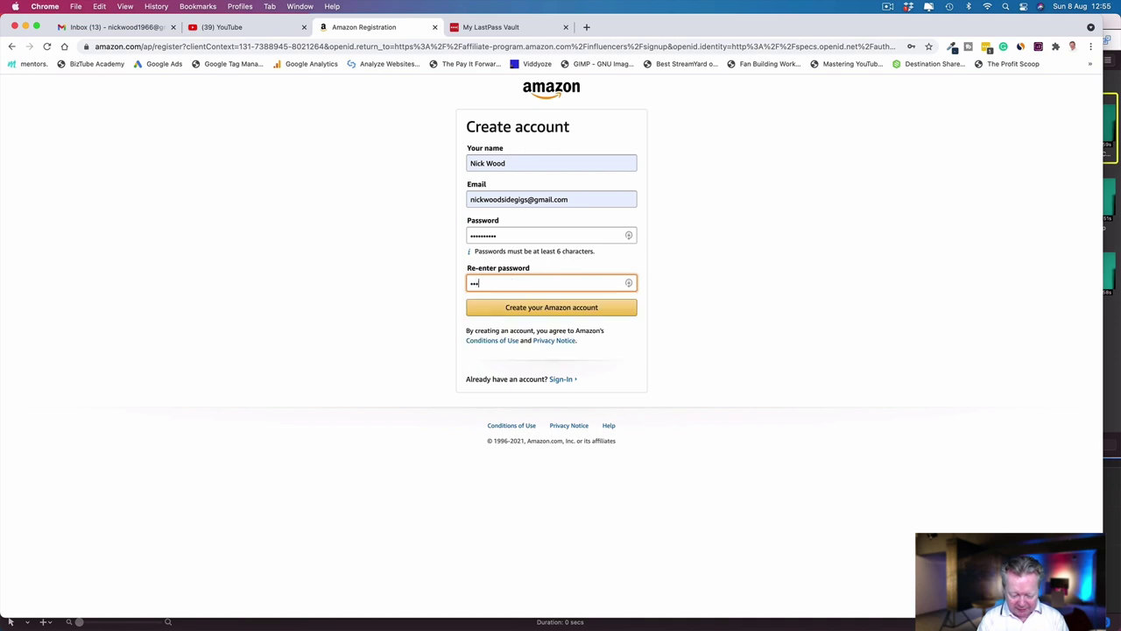
Step: Submit the account details, save the login, and verify with the emailed one-time code
left_click(565, 309)
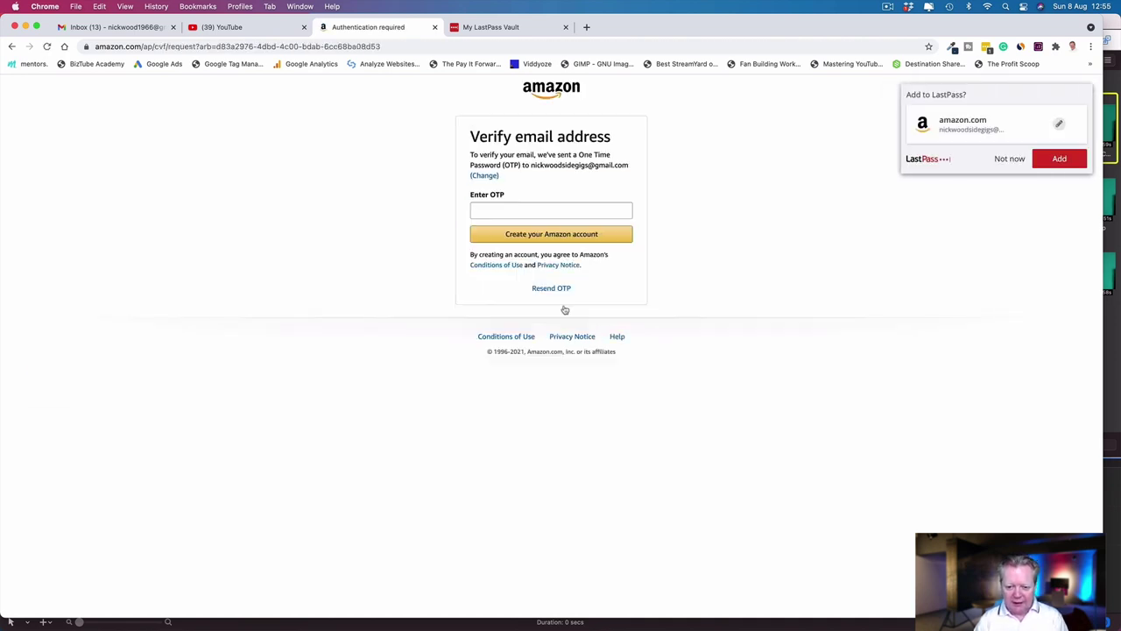
left_click(1061, 161)
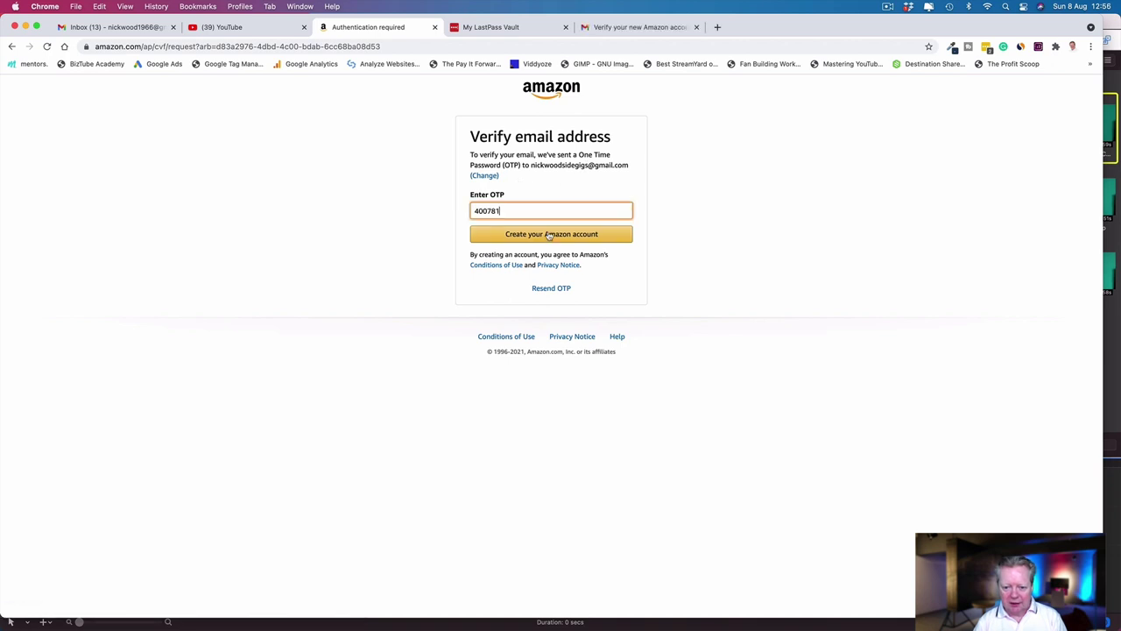
left_click(549, 234)
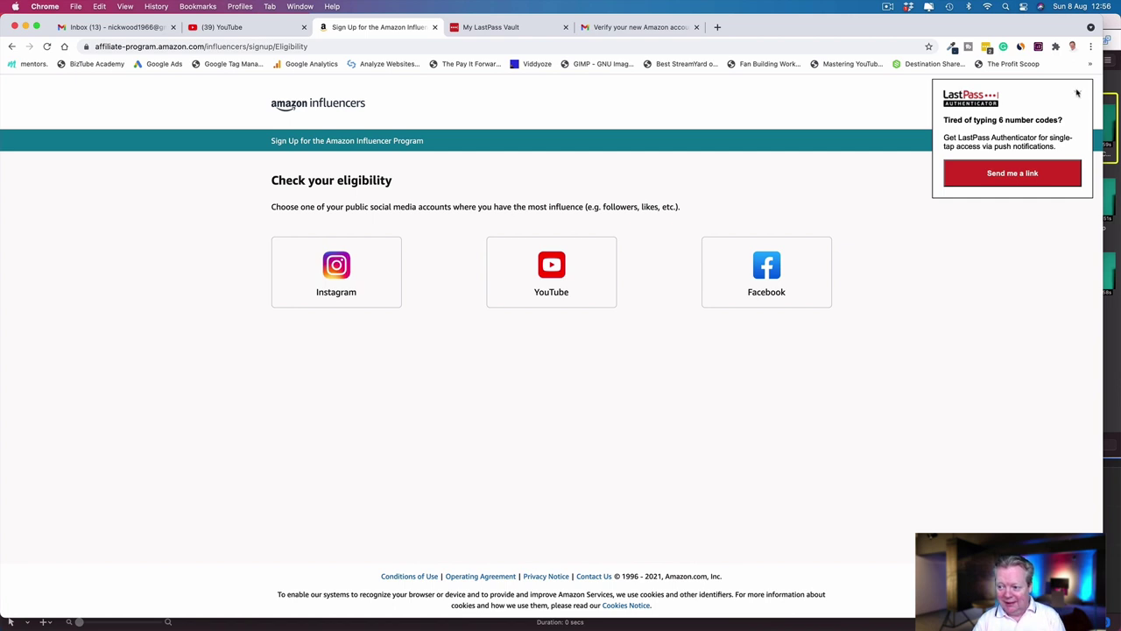
Step: Dismiss the LastPass popup, compare the Instagram, YouTube and Facebook routes, then log in with YouTube
left_click(1078, 94)
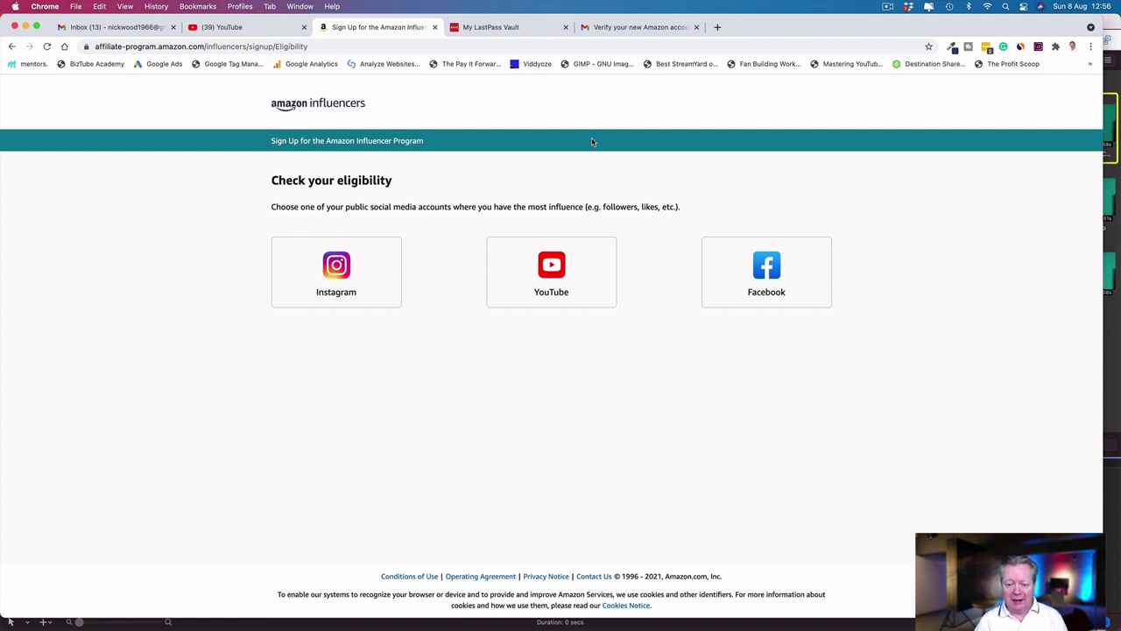
left_click(349, 289)
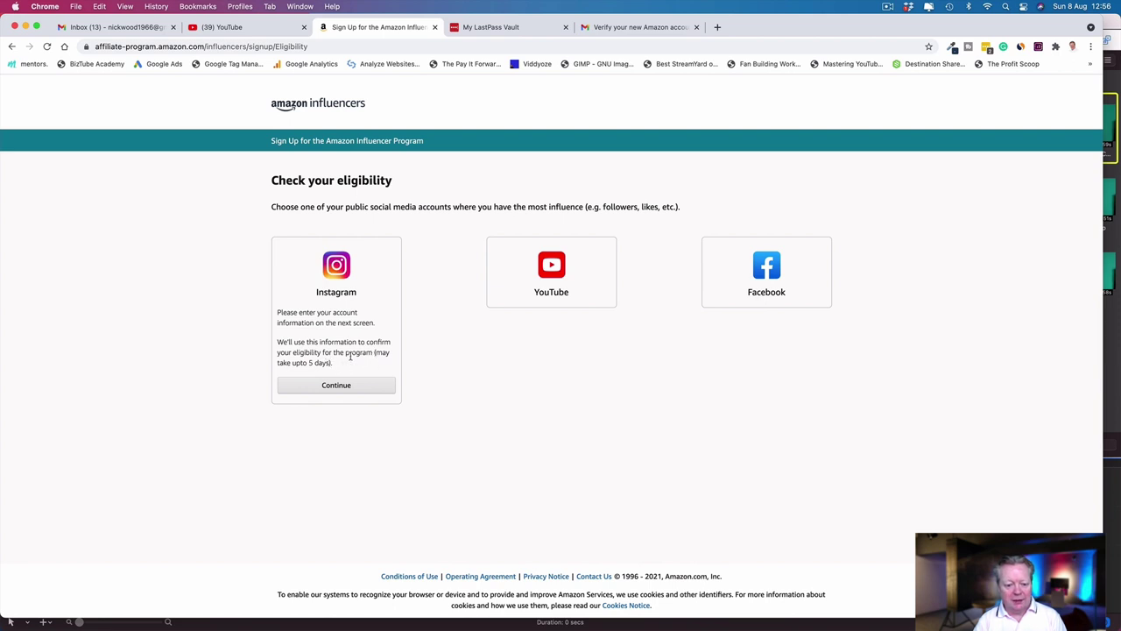
left_click(552, 277)
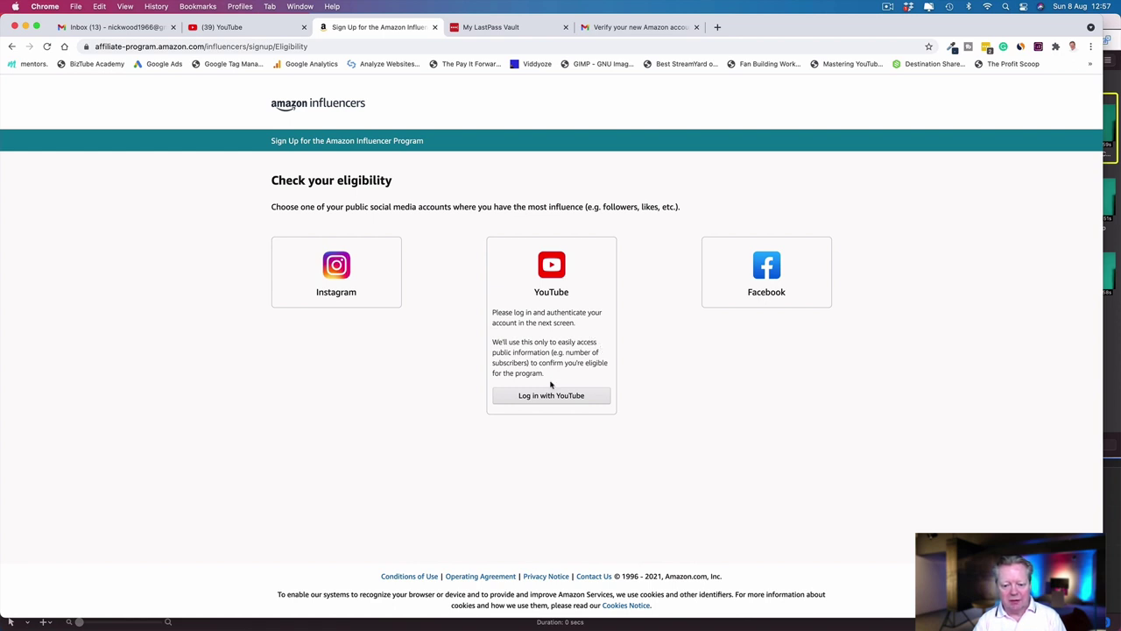
left_click(746, 292)
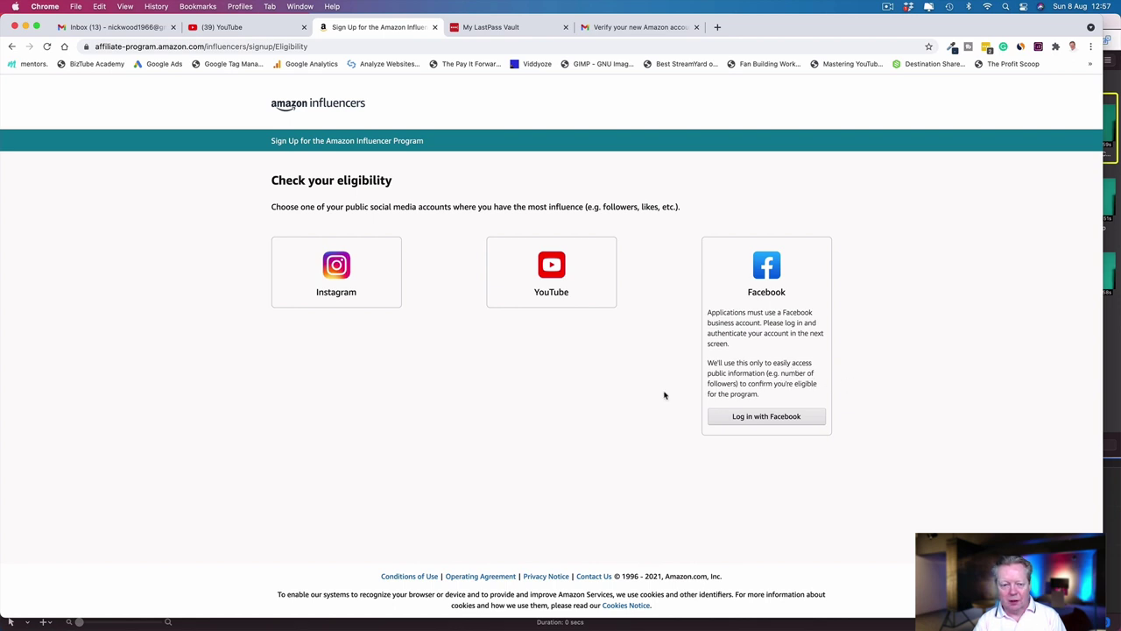
left_click(552, 272)
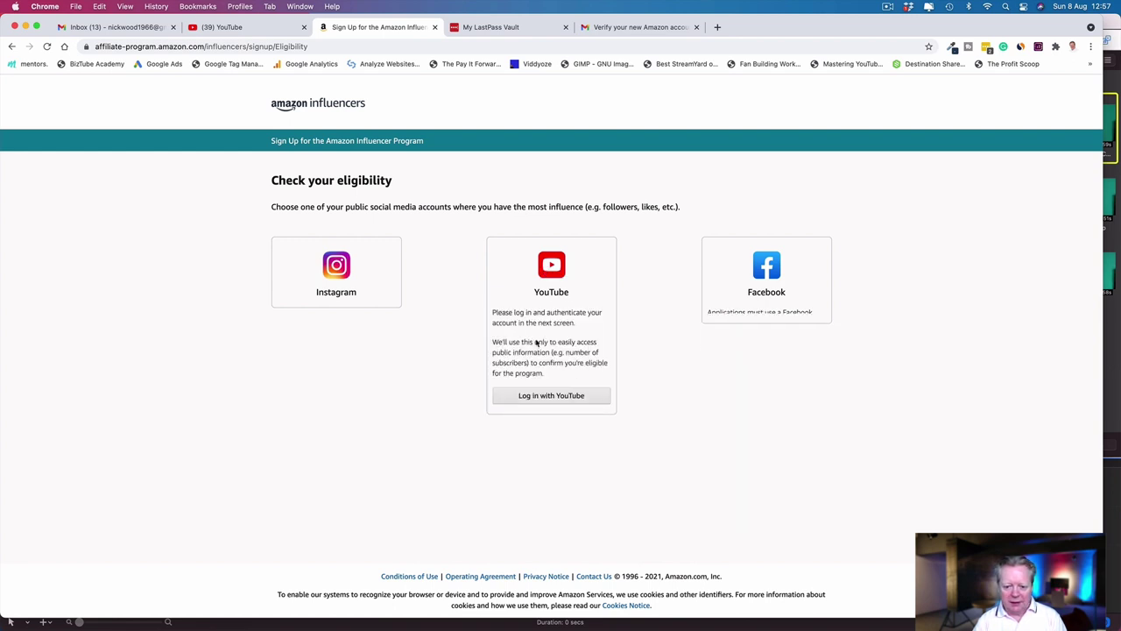
left_click(551, 395)
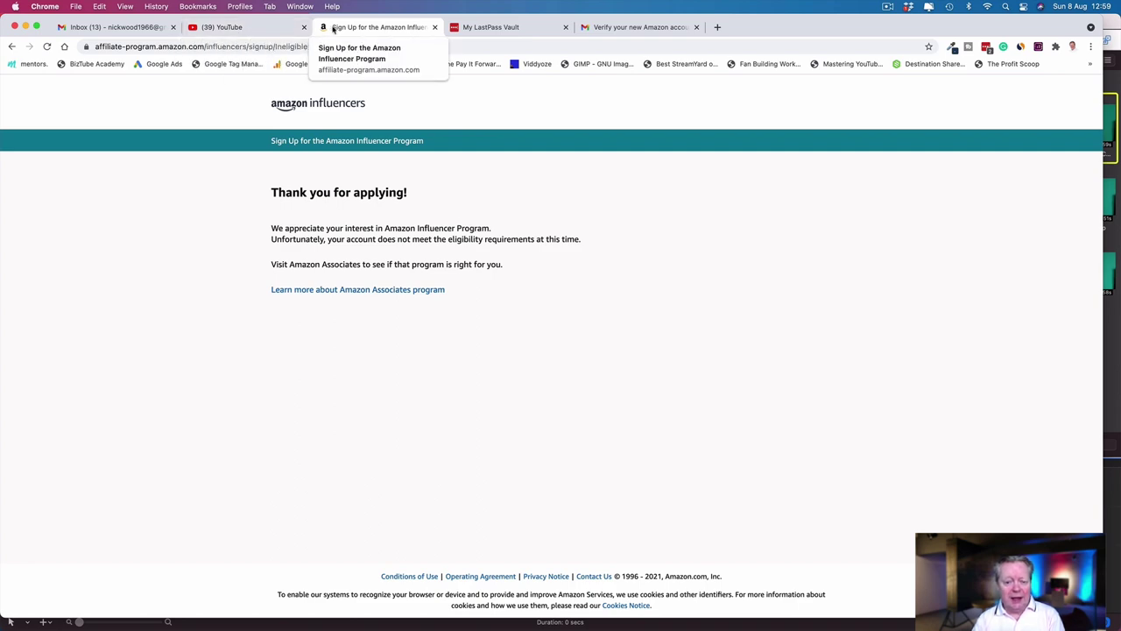
Step: Scroll the ineligibility result page and view the Amazon account verification email
scroll(106, 132, "down", 2)
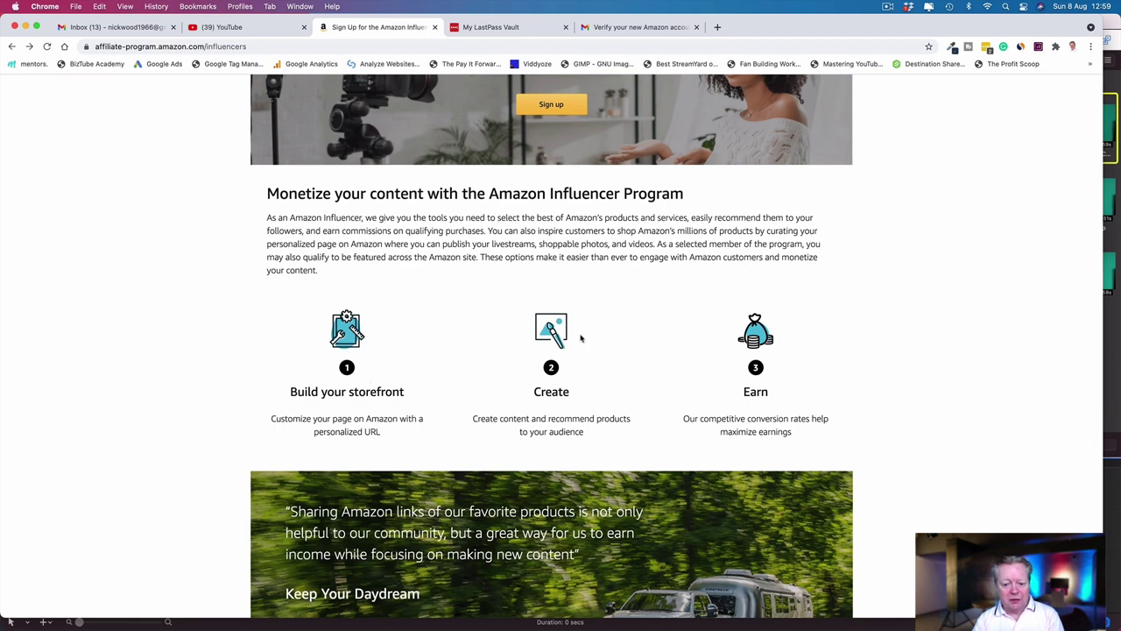
scroll(512, 386, "up", 1)
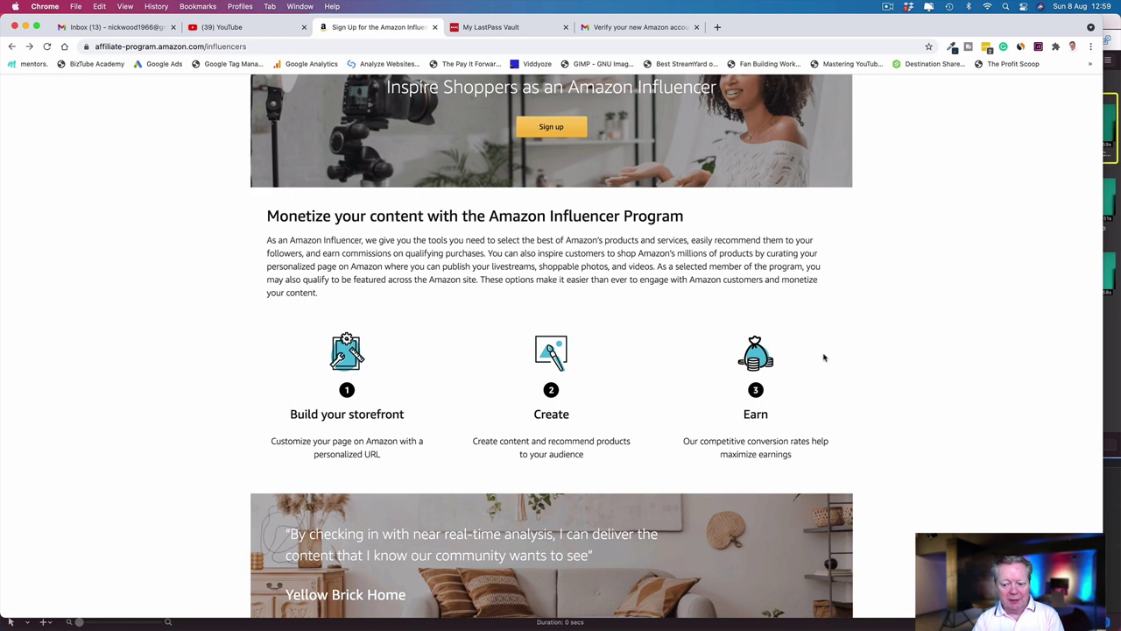
scroll(504, 388, "up", 3)
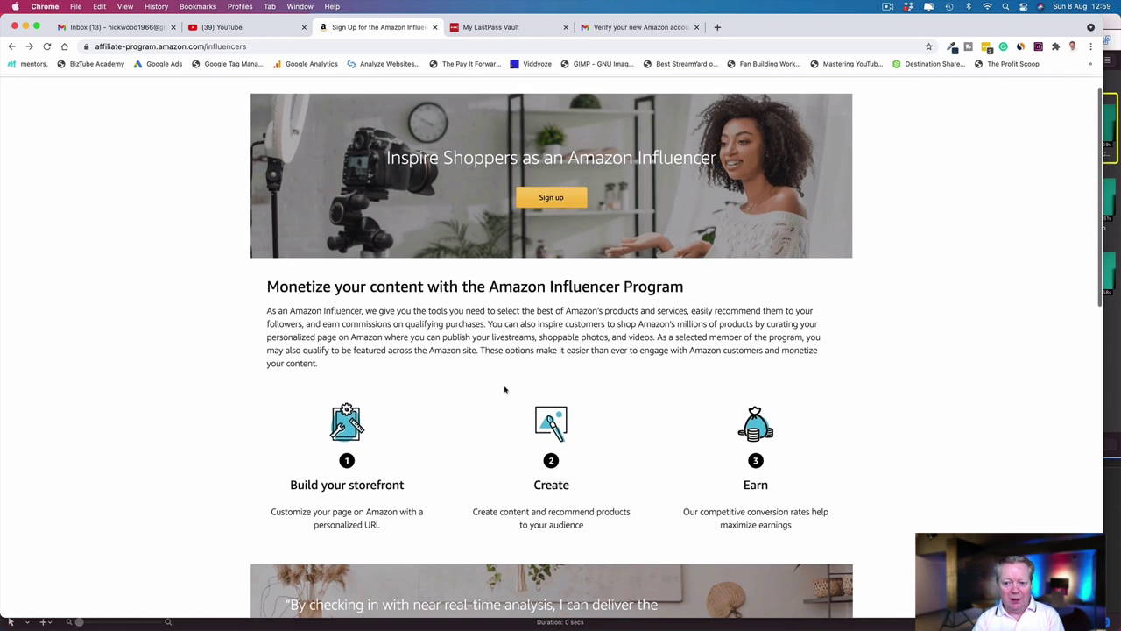
left_click(609, 29)
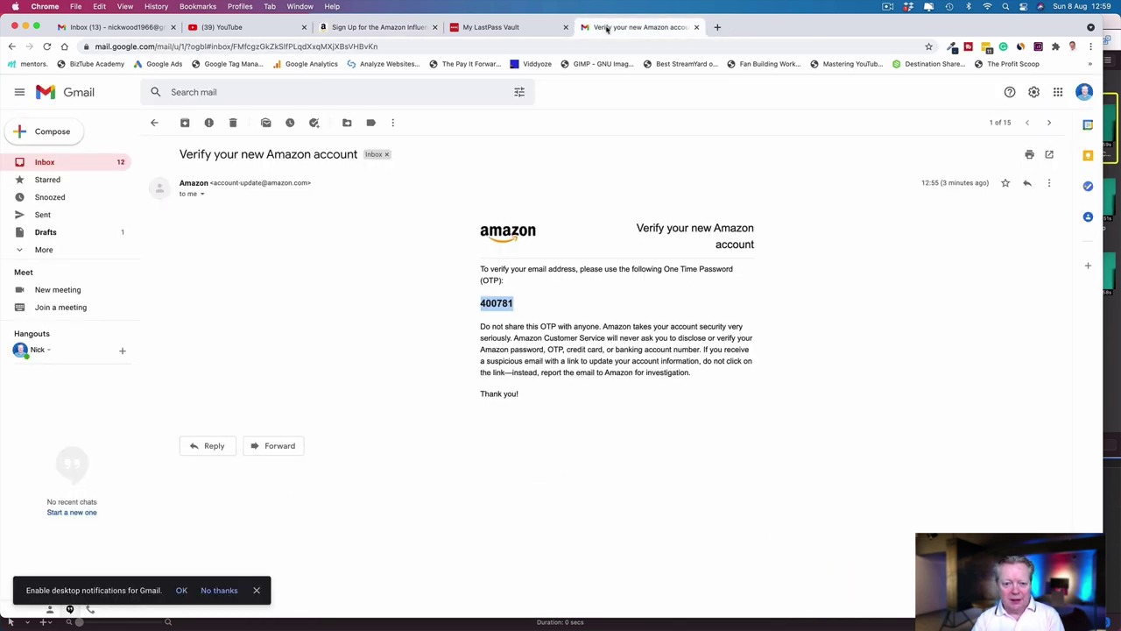
Step: Open a sample influencer storefront in a new tab and scroll through its lists and livestreams
key("super+t")
type("nick")
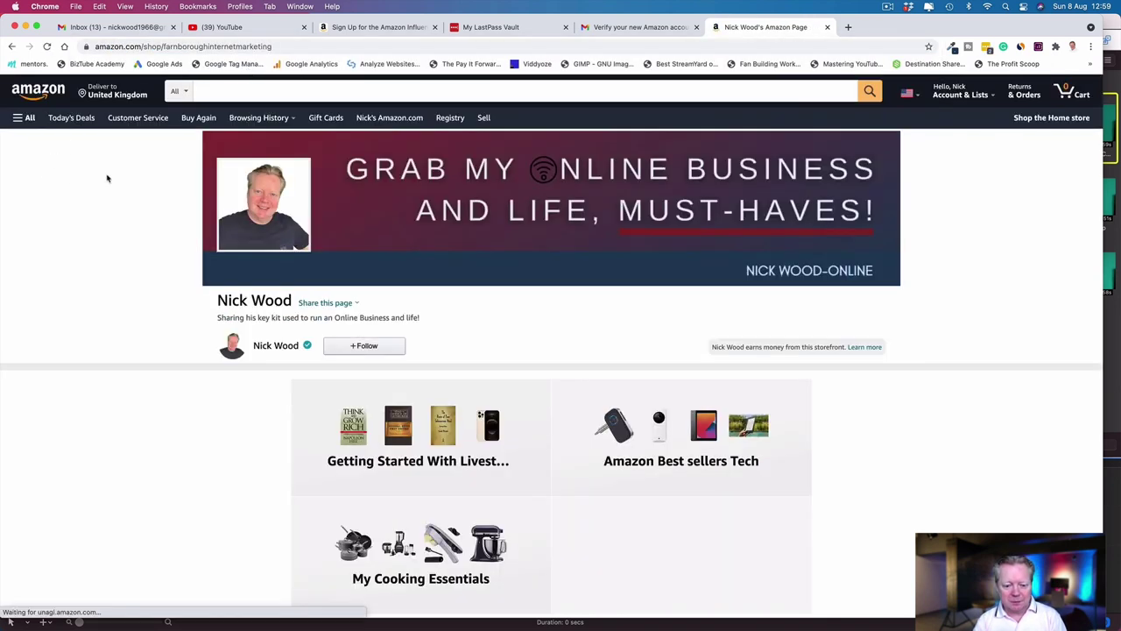
scroll(107, 178, "down", 2)
scroll(107, 179, "up", 2)
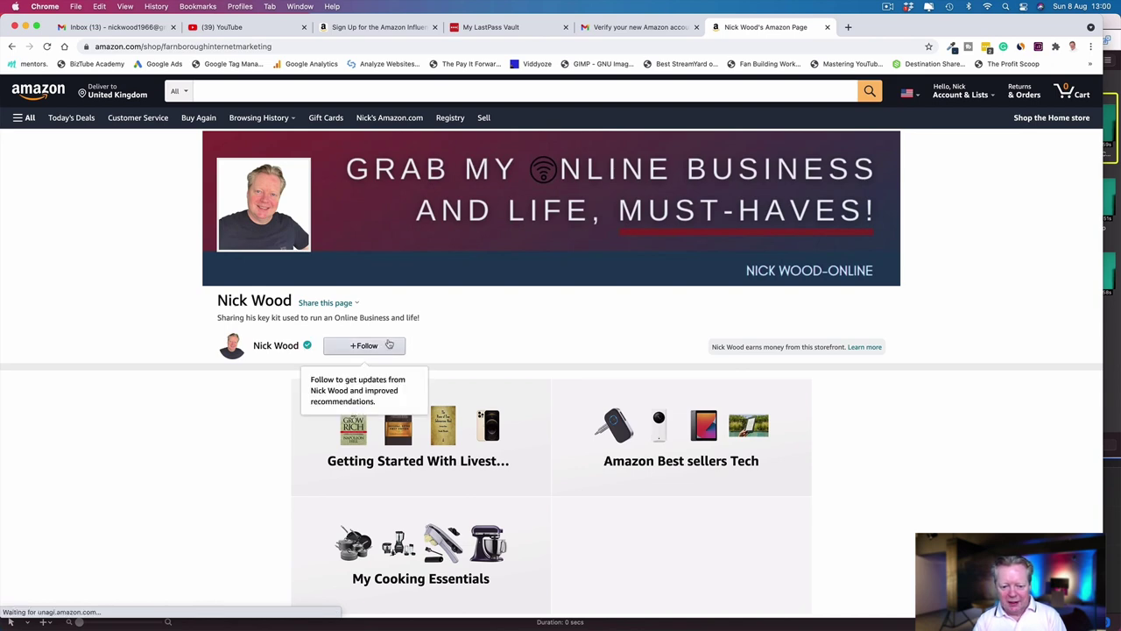
scroll(402, 345, "down", 1)
scroll(402, 345, "down", 1)
scroll(402, 345, "down", 1)
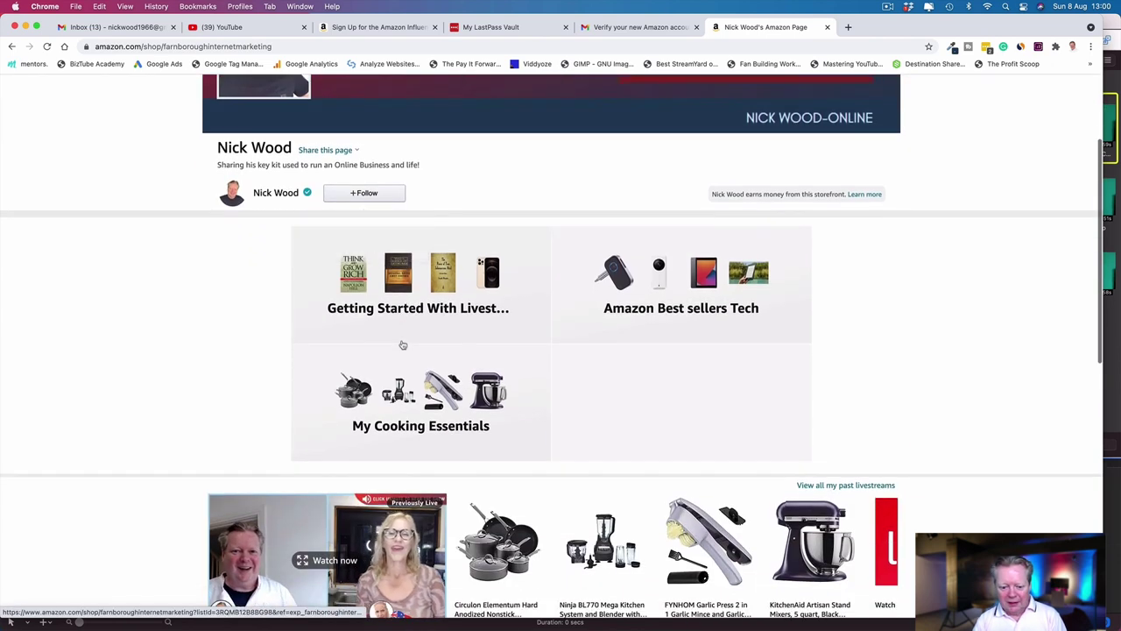
scroll(402, 345, "down", 1)
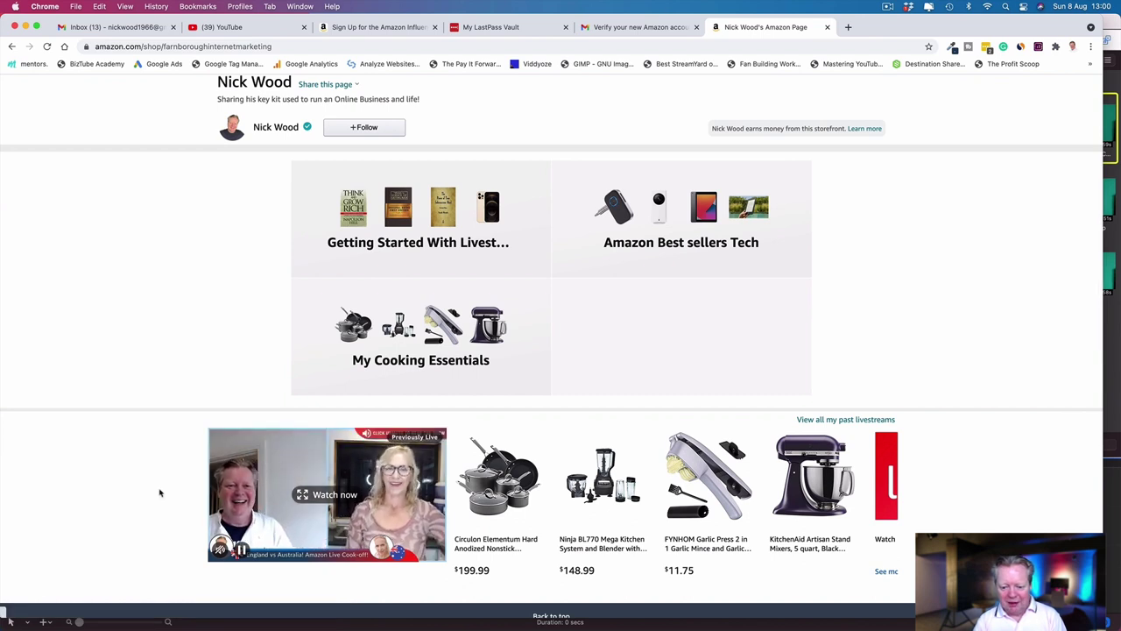
scroll(219, 411, "up", 2)
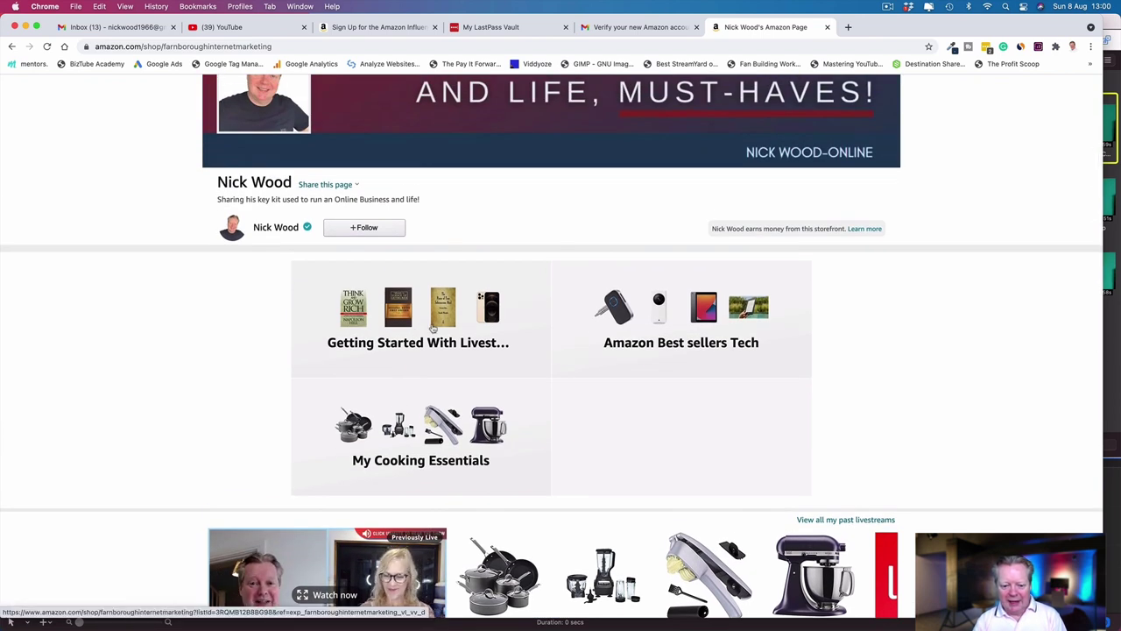
Step: Expand the Getting Started With Livestreaming list and scroll through its products
left_click(392, 329)
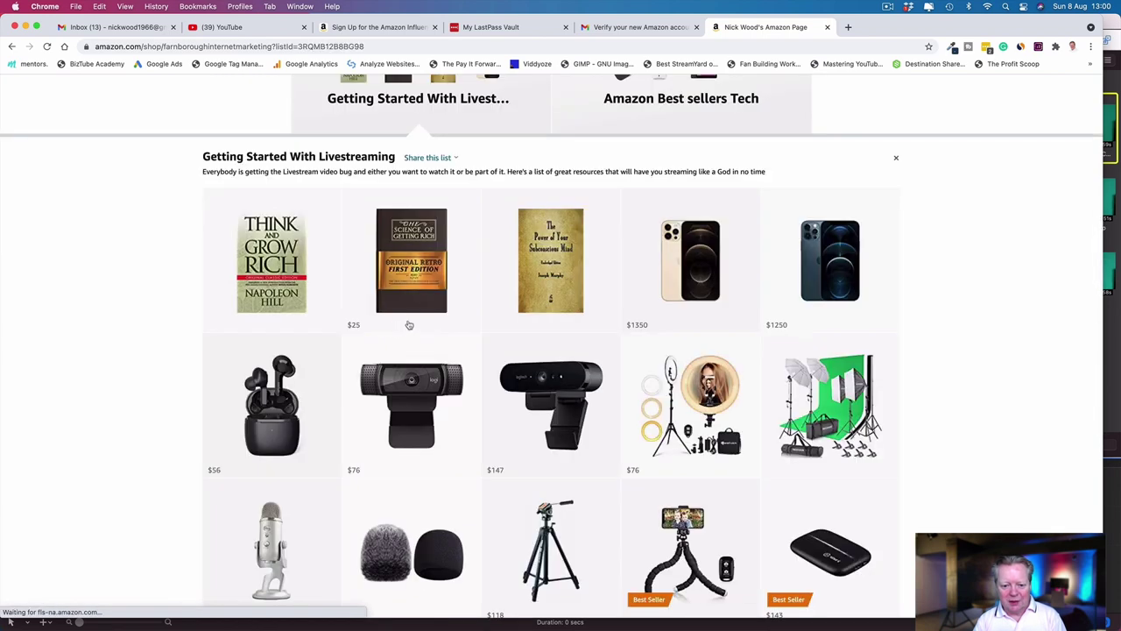
scroll(426, 358, "down", 2)
scroll(427, 358, "down", 2)
scroll(427, 359, "down", 2)
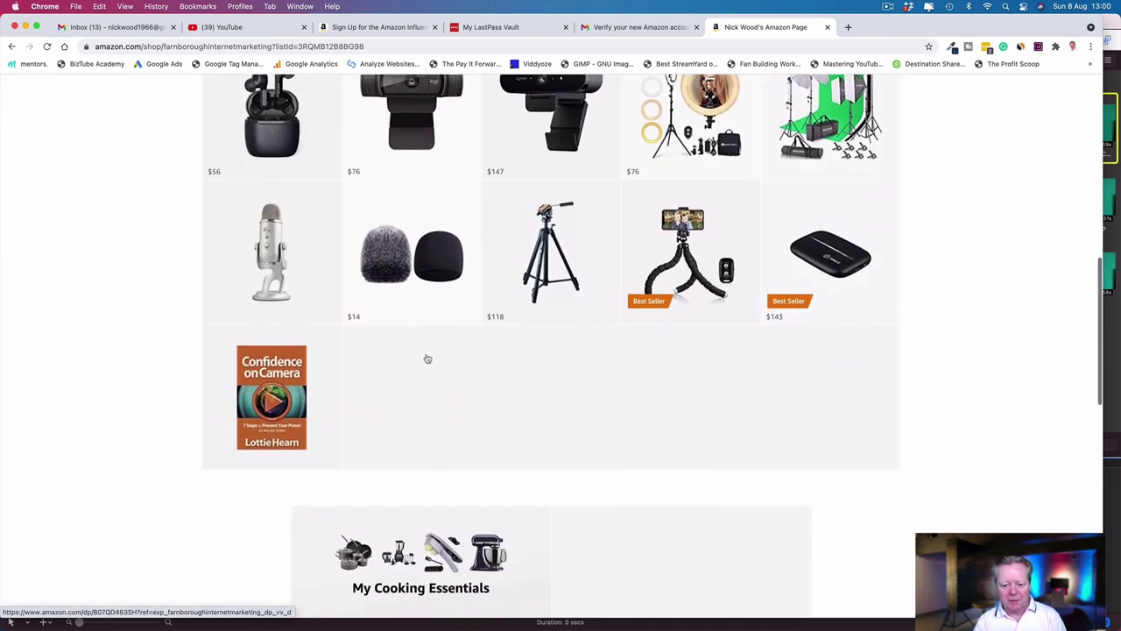
scroll(427, 357, "up", 1)
scroll(429, 350, "up", 3)
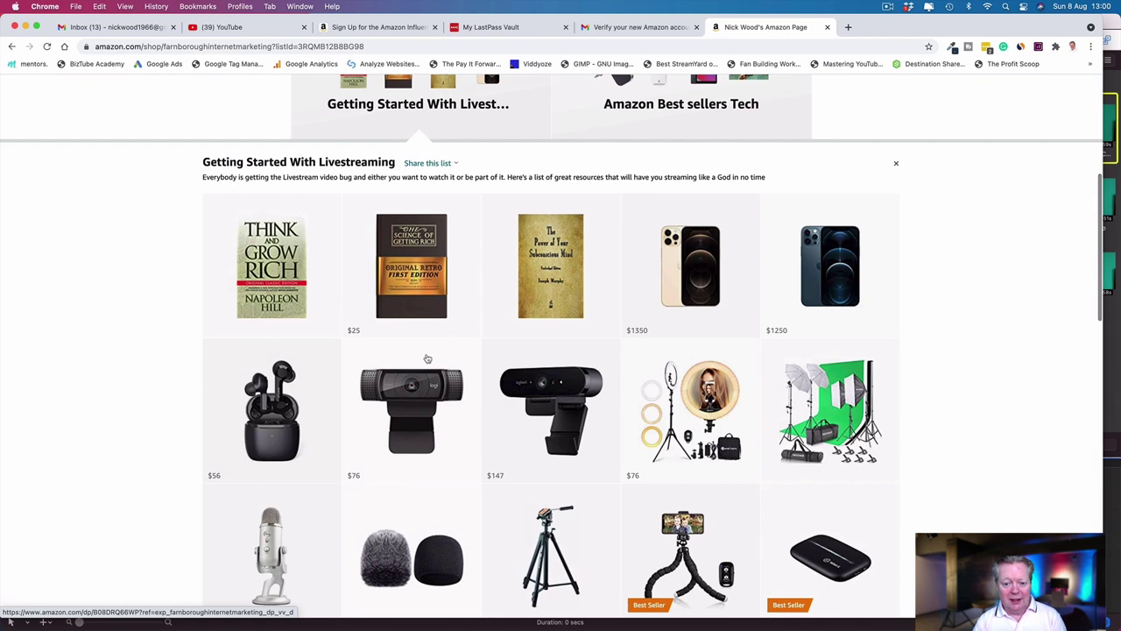
scroll(473, 263, "down", 2)
scroll(523, 350, "down", 5)
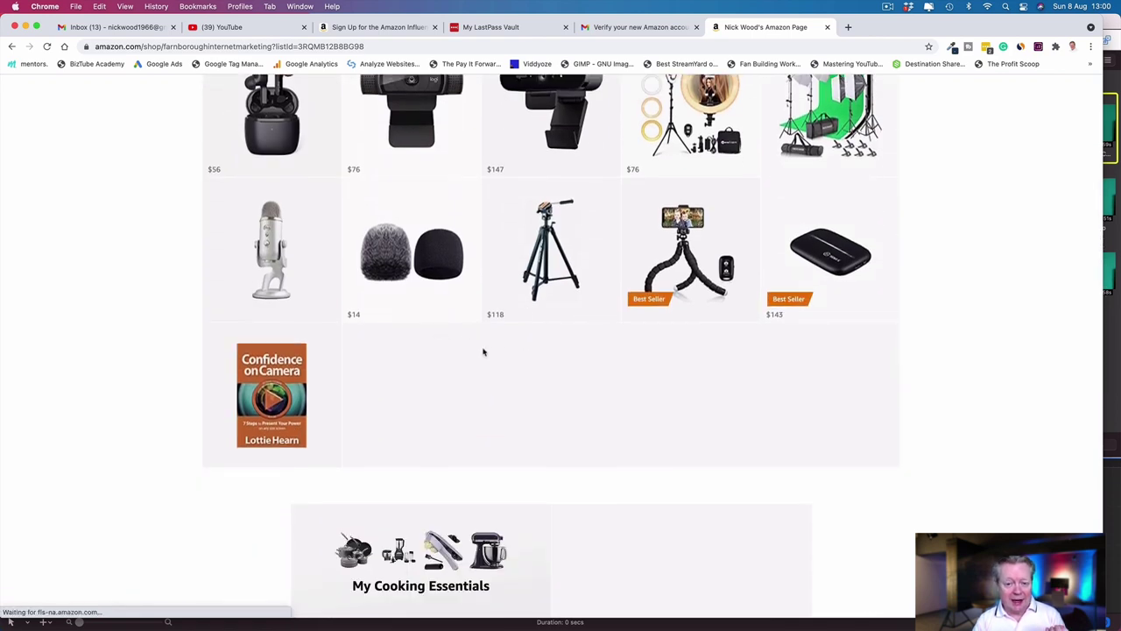
scroll(482, 352, "up", 2)
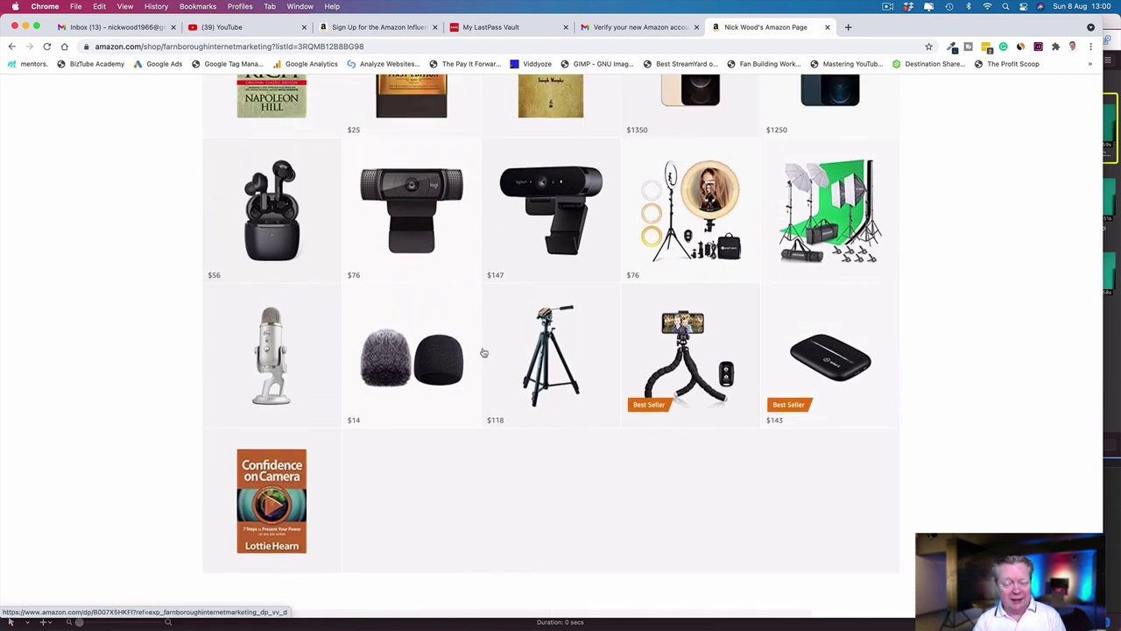
scroll(483, 353, "down", 1)
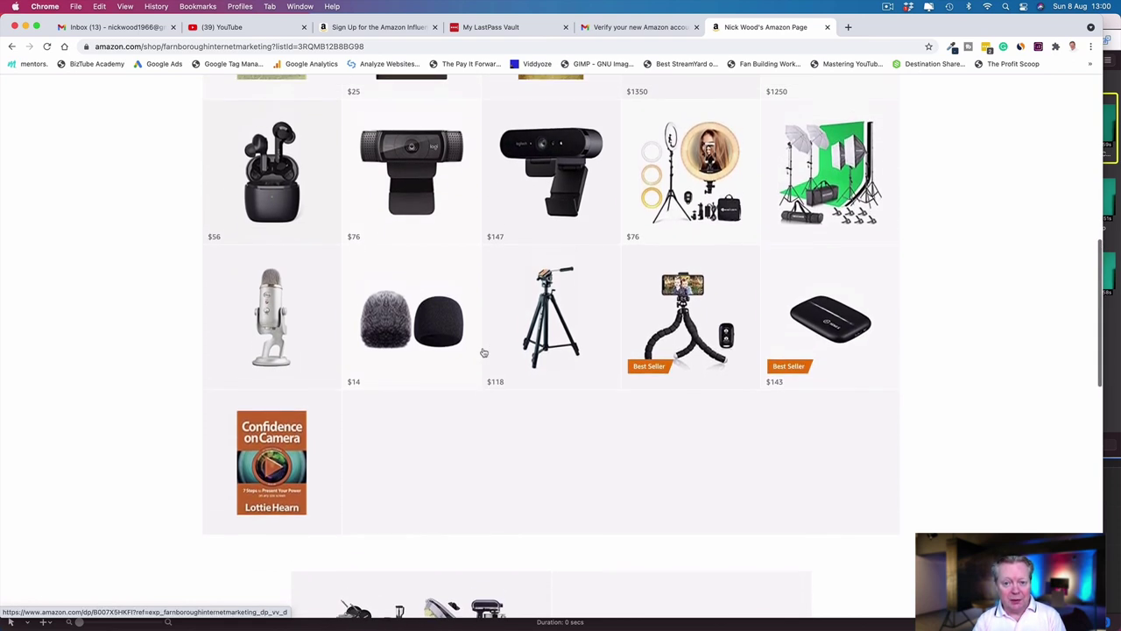
scroll(482, 352, "down", 2)
Step: Open My Cooking Essentials, then Amazon Best sellers Tech, and browse its product grid
left_click(444, 489)
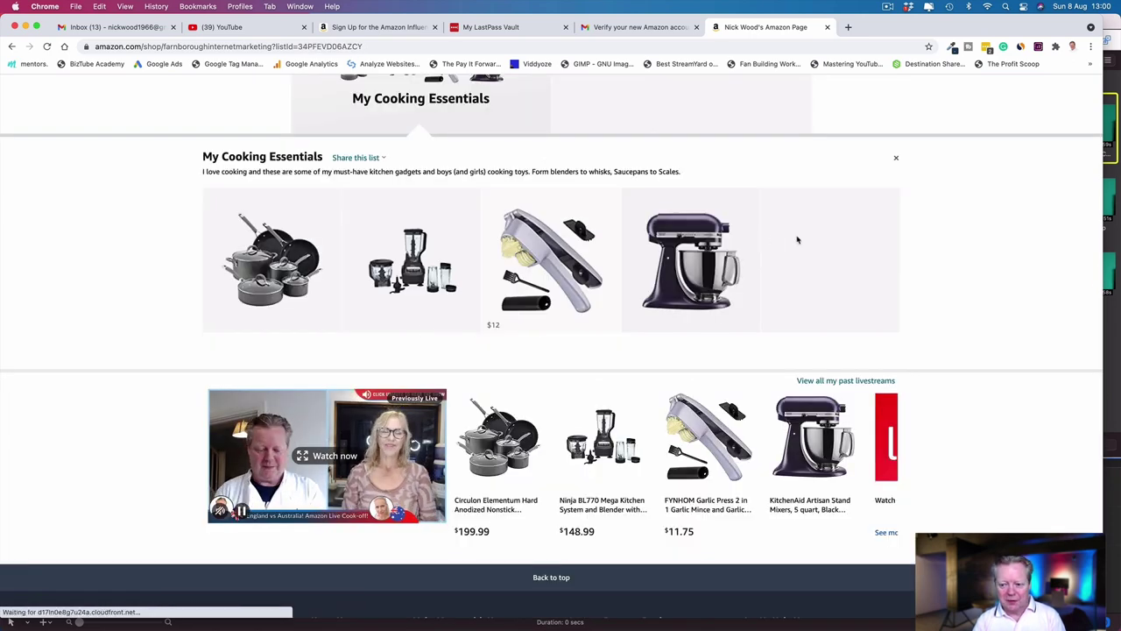
left_click(895, 158)
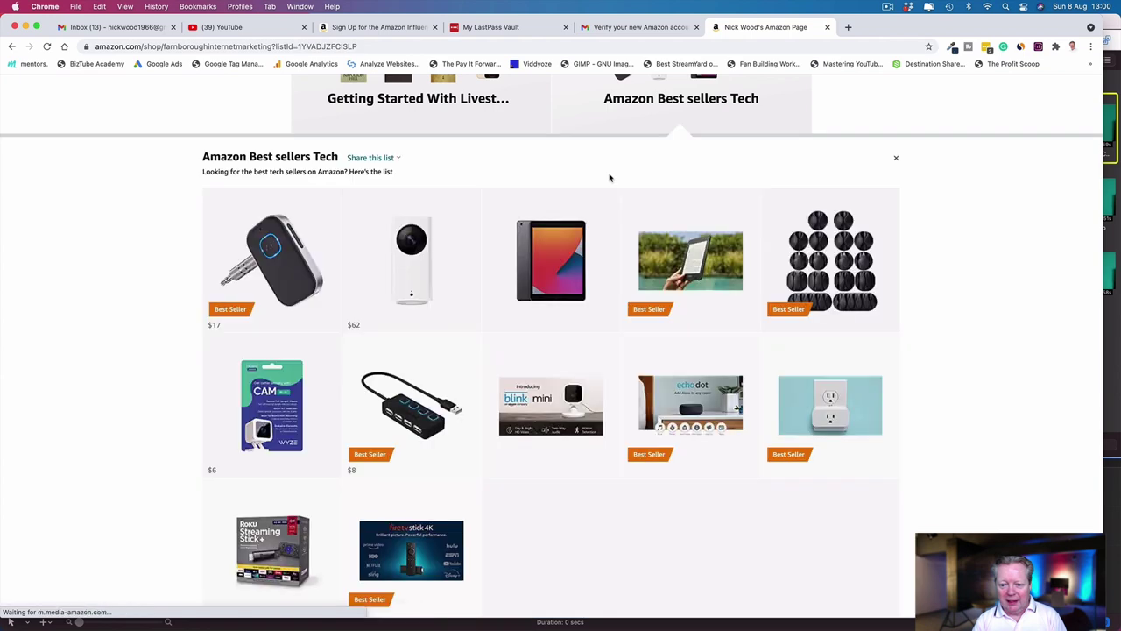
scroll(571, 255, "down", 2)
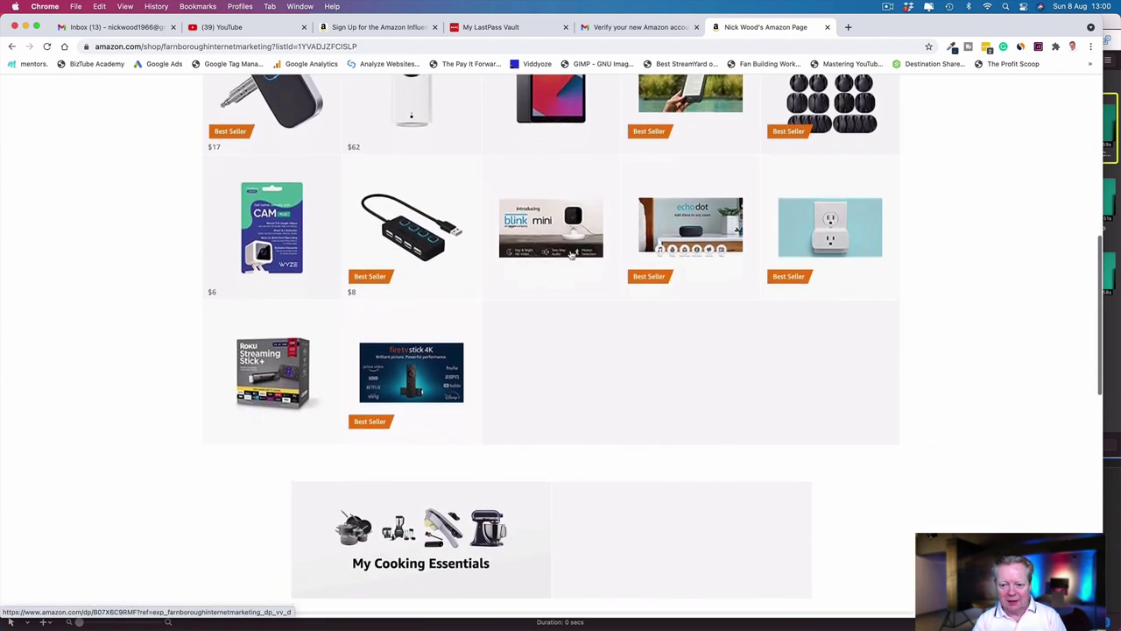
scroll(571, 254, "down", 3)
scroll(571, 255, "up", 2)
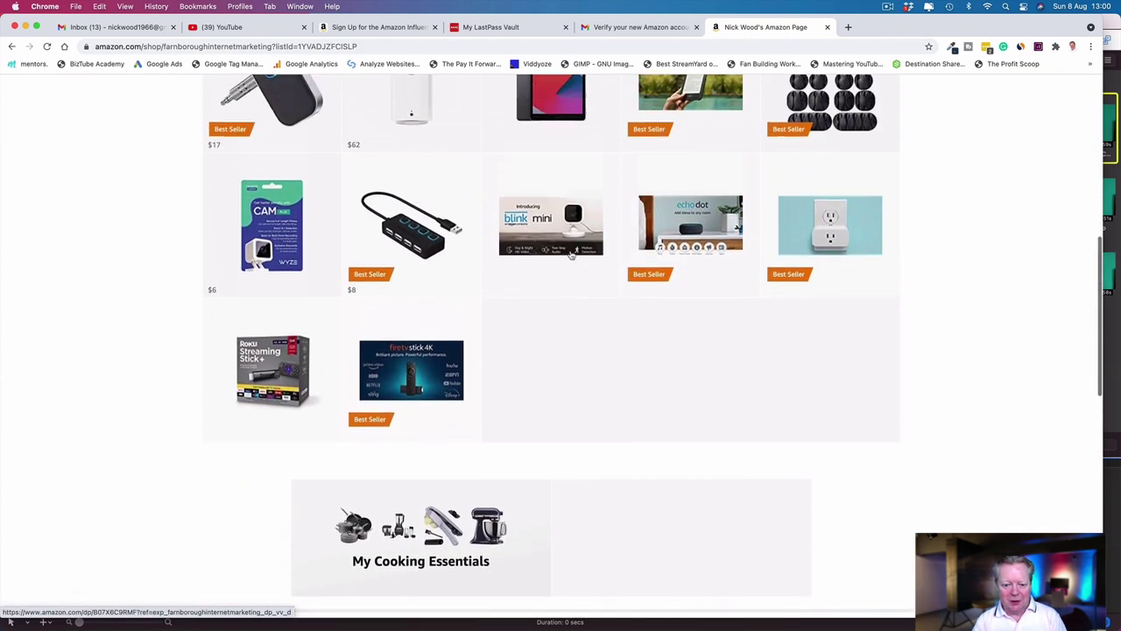
scroll(571, 255, "up", 3)
scroll(571, 255, "up", 1)
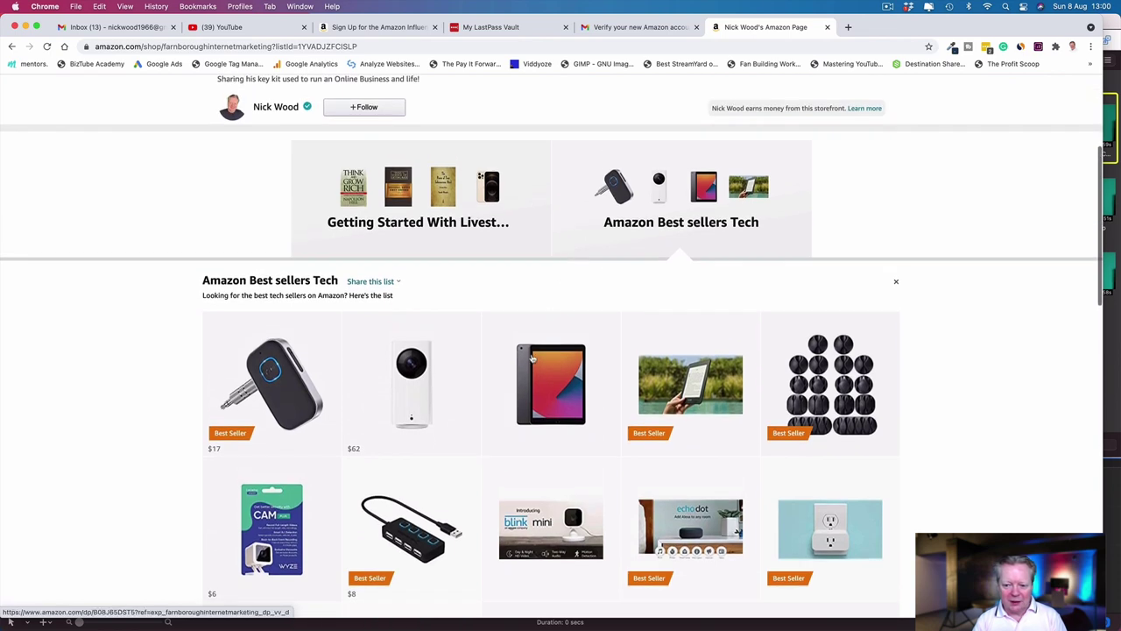
scroll(571, 255, "down", 8)
scroll(585, 320, "up", 1)
scroll(585, 321, "up", 10)
scroll(585, 323, "up", 1)
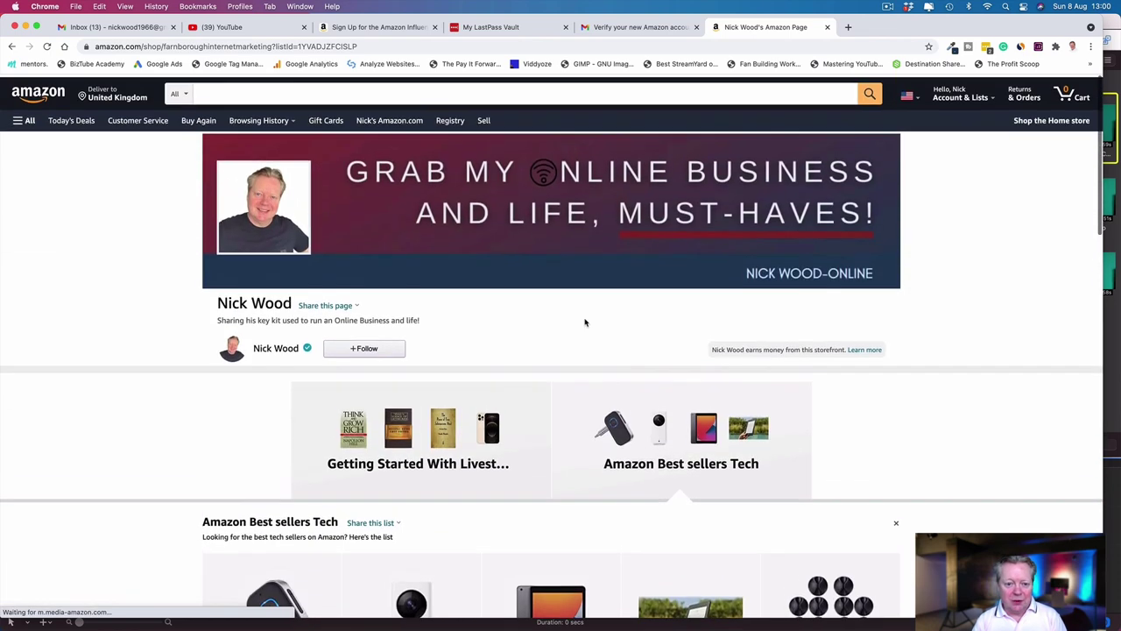